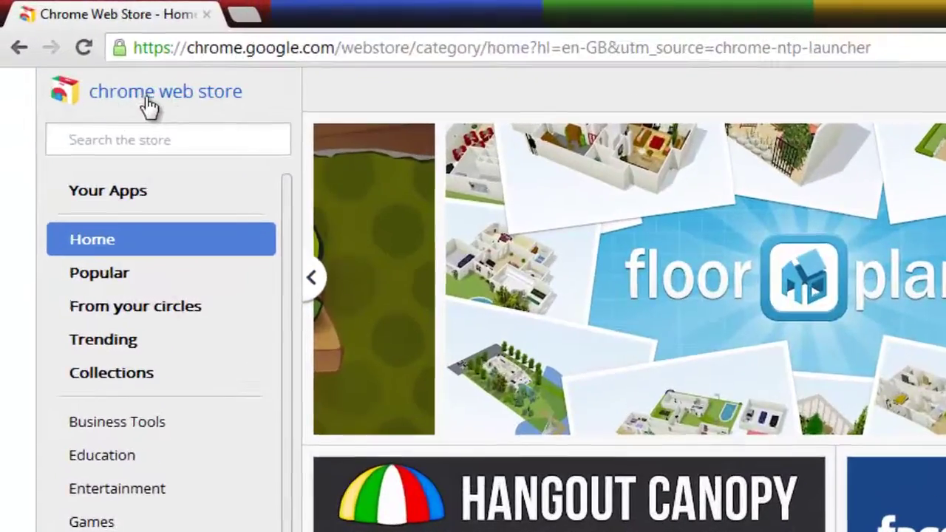
# - Search the Chrome Web Store for "stylish" and add the Stylish extension from userstyles.org to Chrome
pyautogui.click(166, 133)
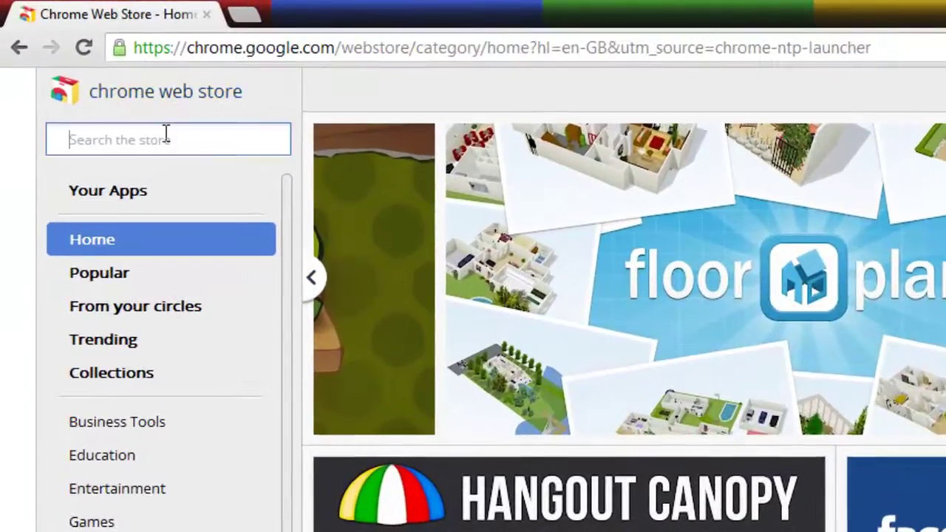
pyautogui.write('styl')
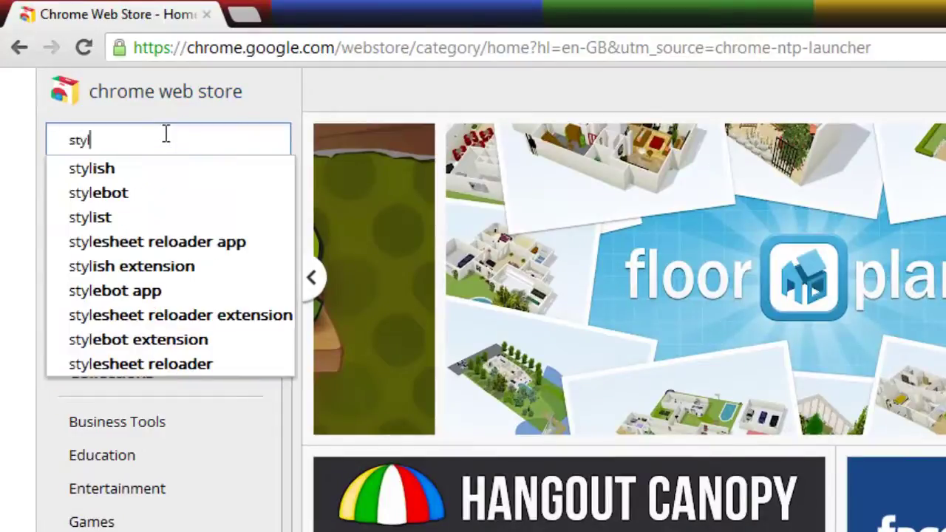
pyautogui.write('ish')
pyautogui.press('Return')
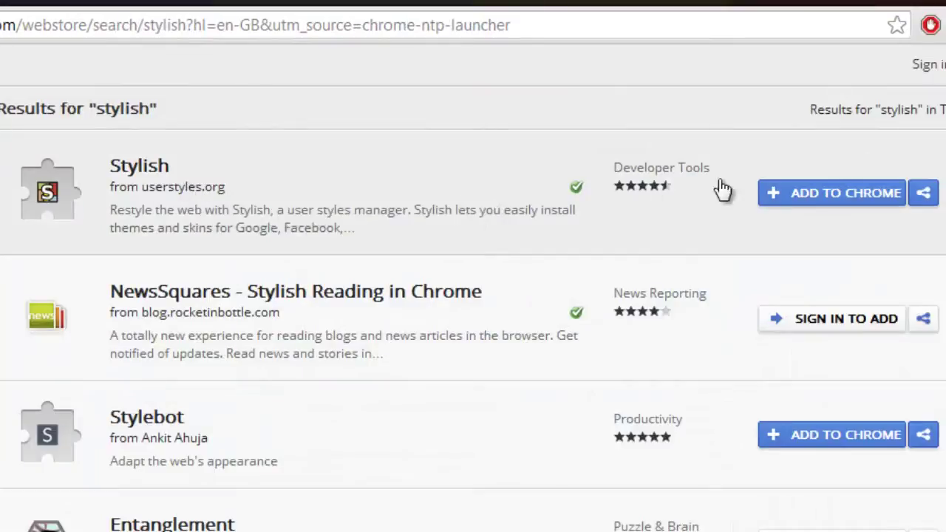
pyautogui.click(808, 195)
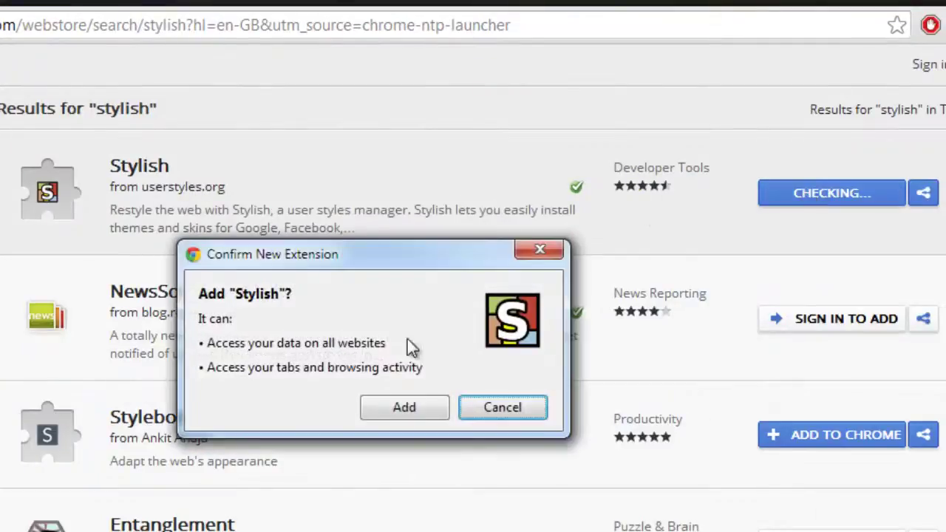
pyautogui.click(381, 411)
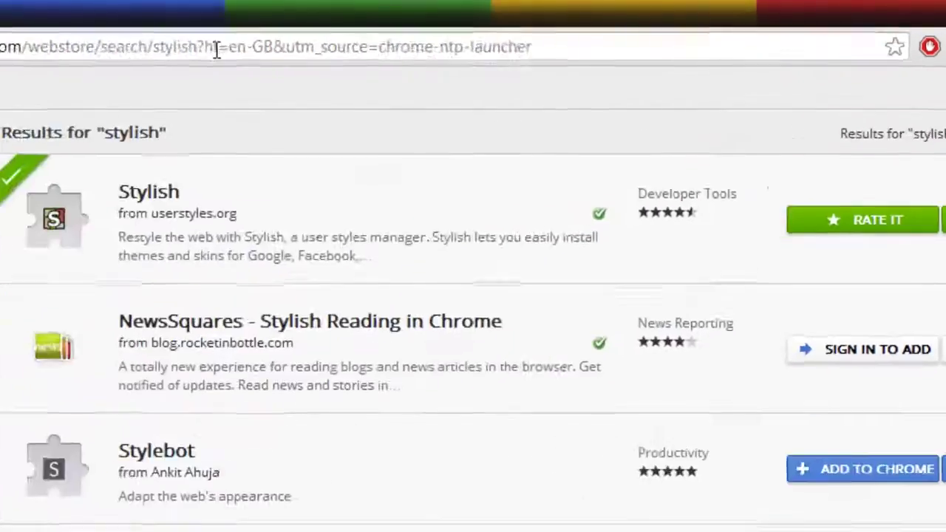
# - Open youtube.com and use the Stylish extension to find more styles for the site
pyautogui.click(437, 41)
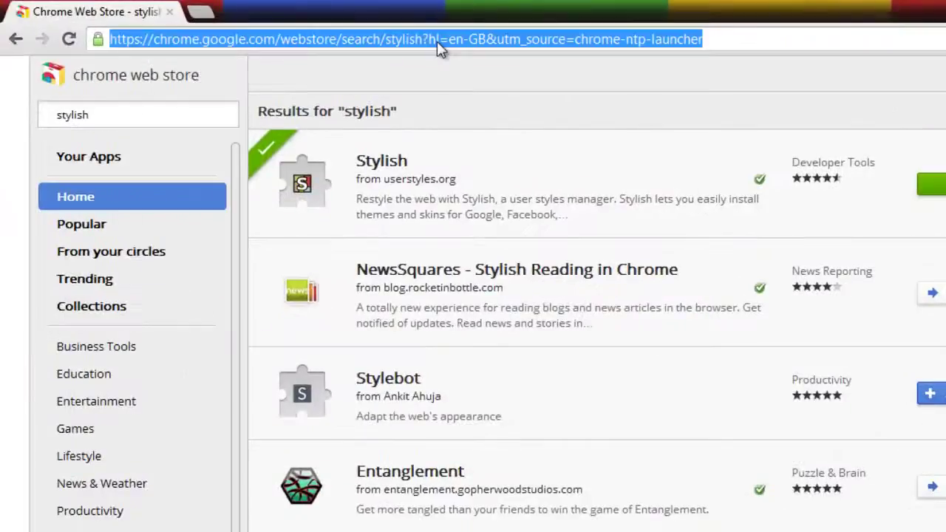
pyautogui.write('you')
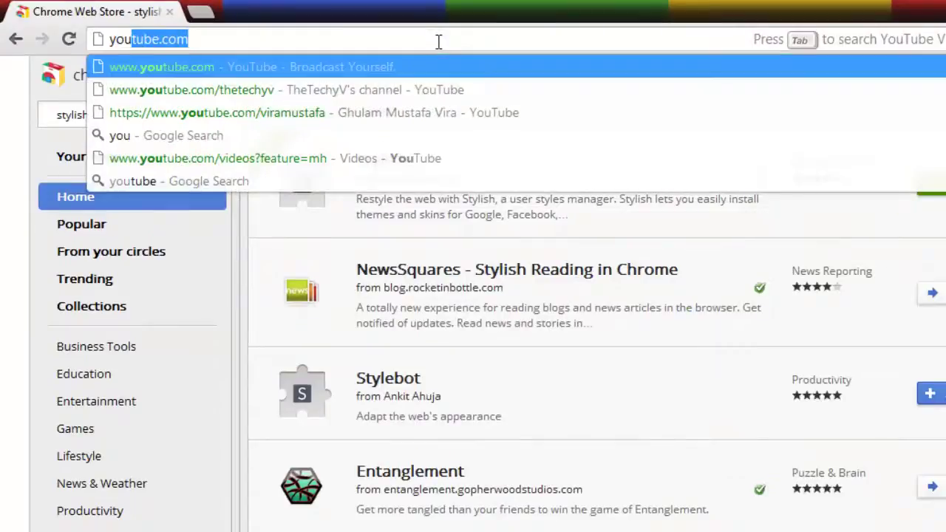
pyautogui.press('Return')
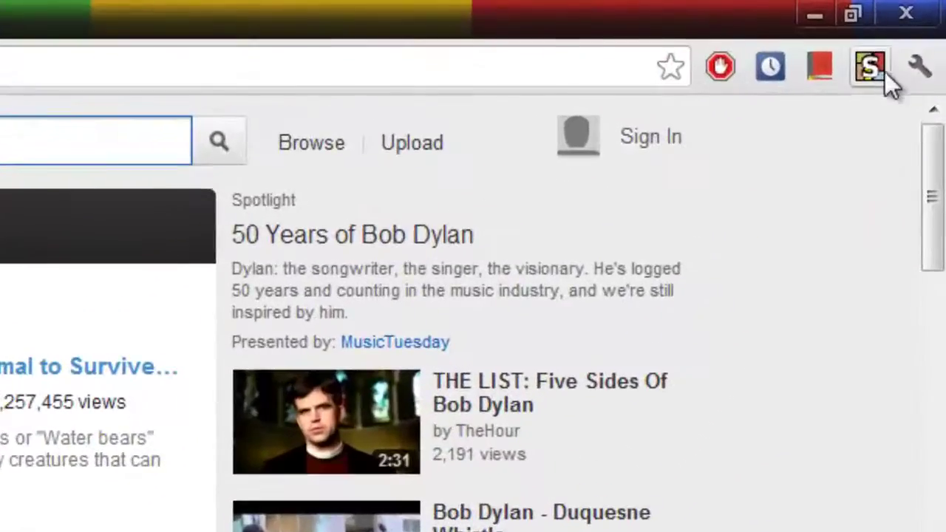
pyautogui.click(909, 34)
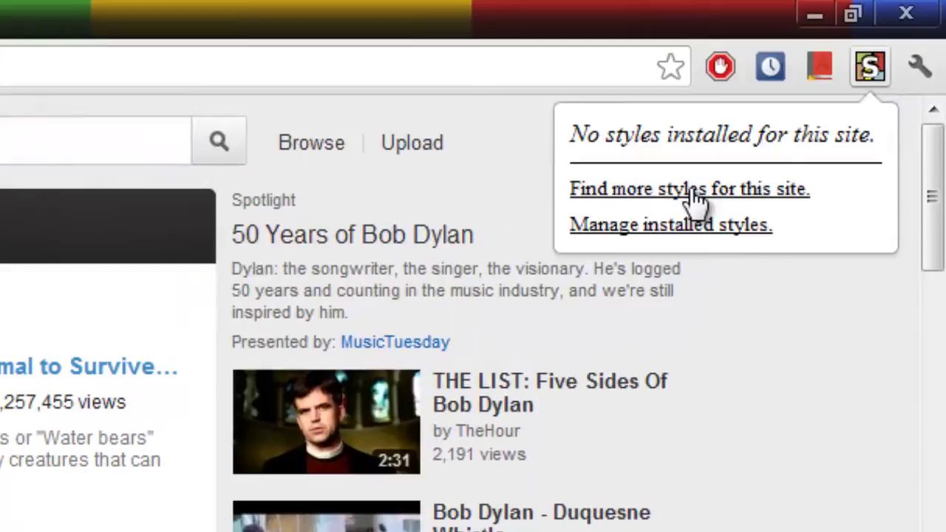
pyautogui.click(640, 194)
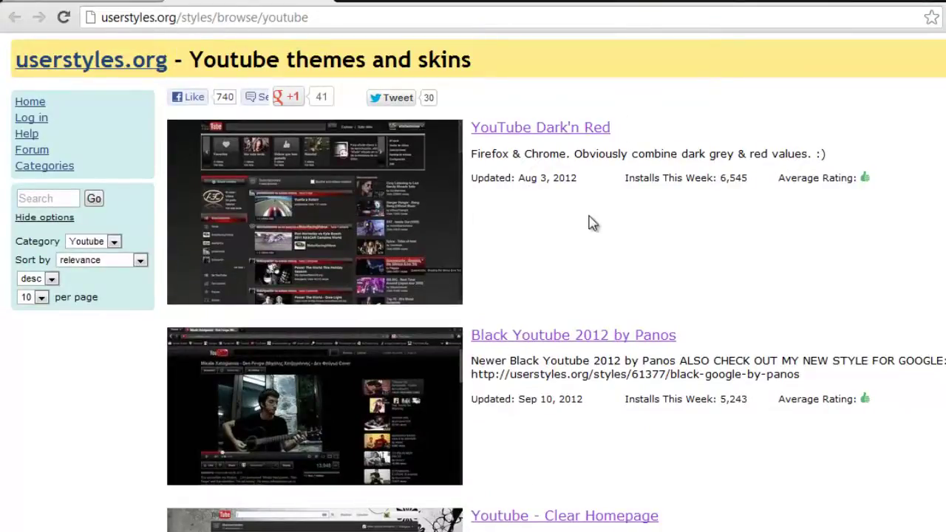
# - Open the YouTube Dark'n Red theme from the list and install it into Stylish
pyautogui.scroll(-1, 570, 195)
pyautogui.scroll(1, 570, 195)
pyautogui.click(522, 128)
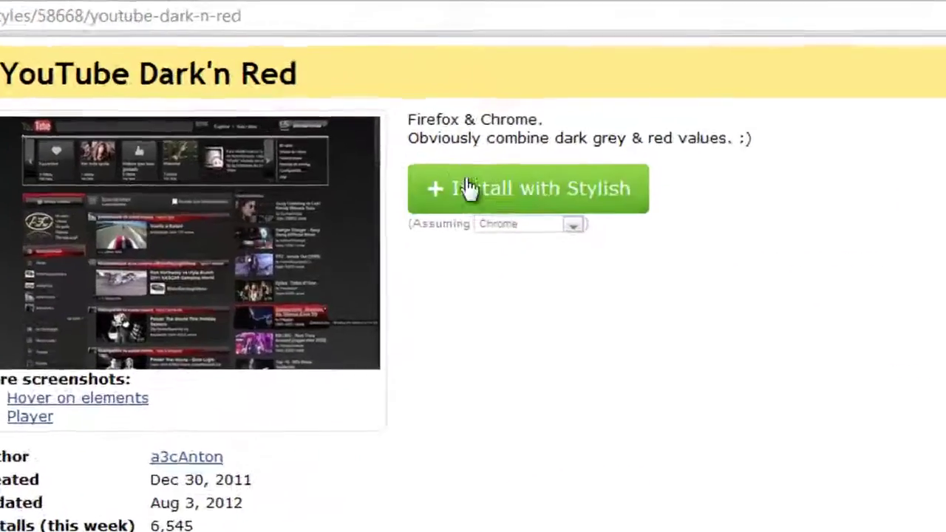
pyautogui.click(579, 153)
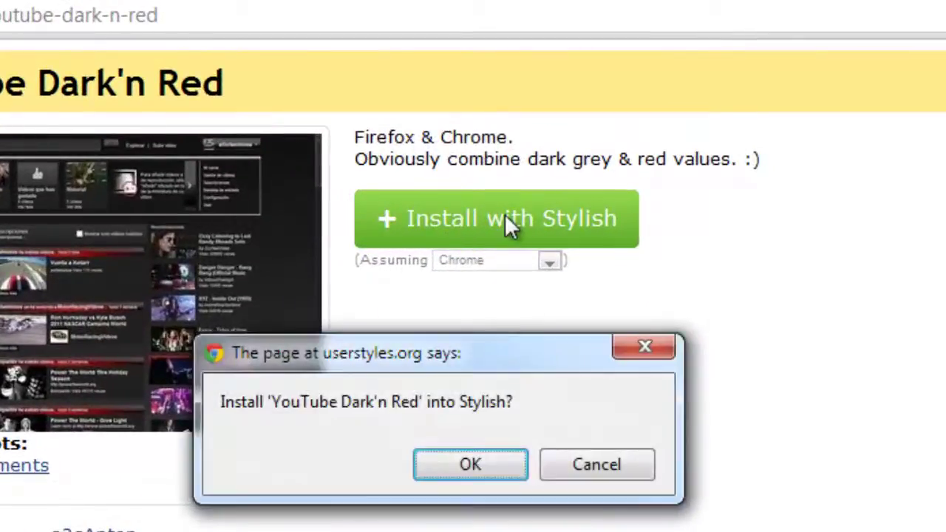
pyautogui.click(492, 455)
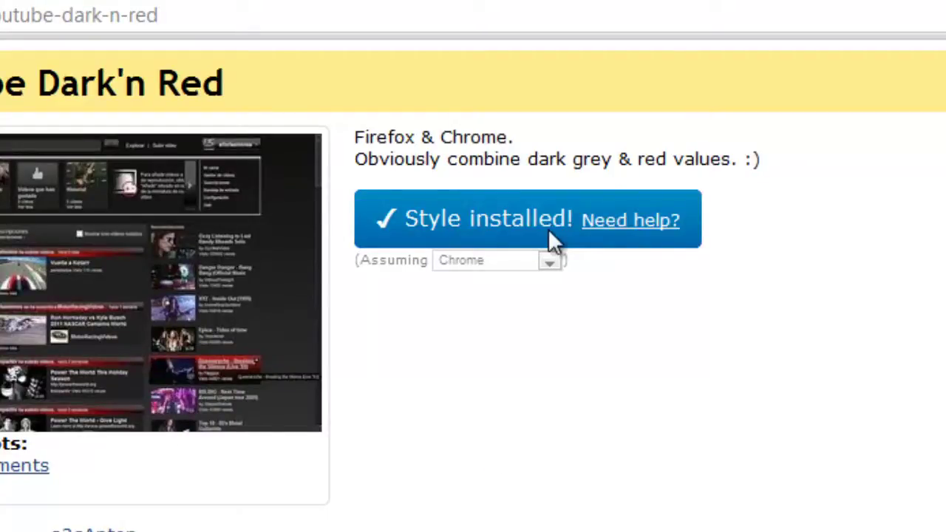
# - Check the restyled YouTube homepage and look through the other YouTube themes on userstyles.org
pyautogui.click(9, 11)
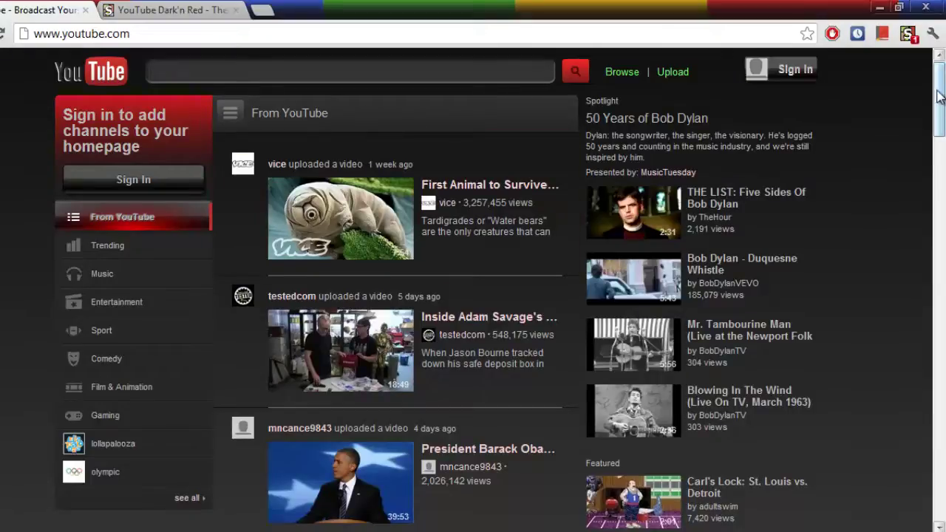
pyautogui.moveTo(939, 92)
pyautogui.mouseDown()
pyautogui.moveTo(940, 389)
pyautogui.moveTo(940, 85)
pyautogui.mouseUp()
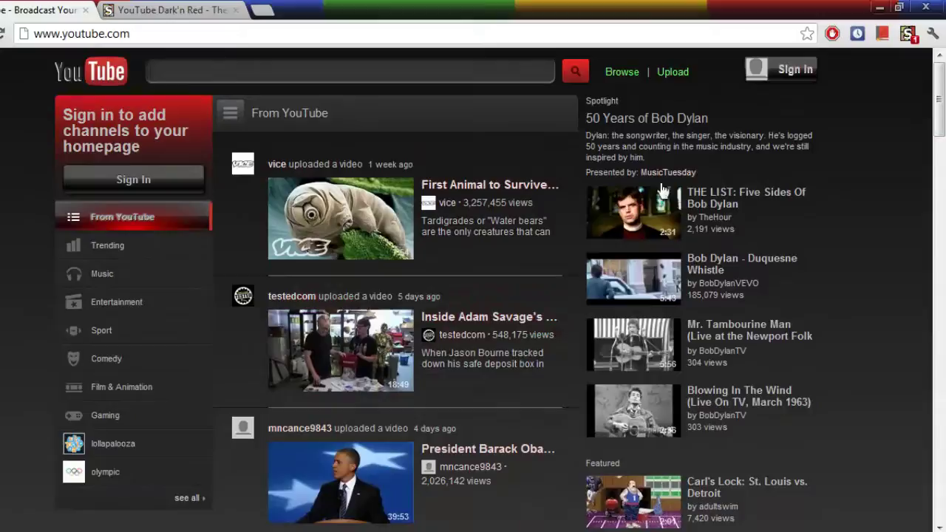
pyautogui.click(168, 10)
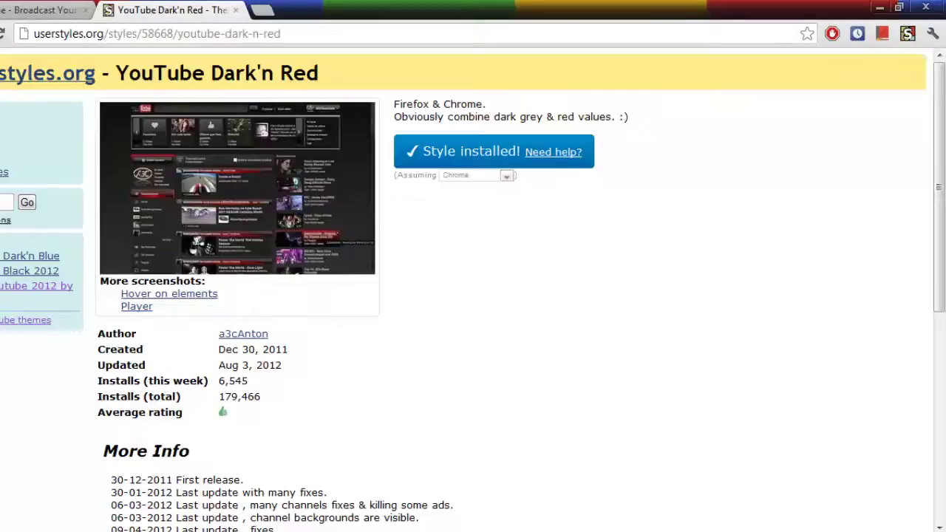
pyautogui.click(25, 319)
pyautogui.scroll(-8, 620, 246)
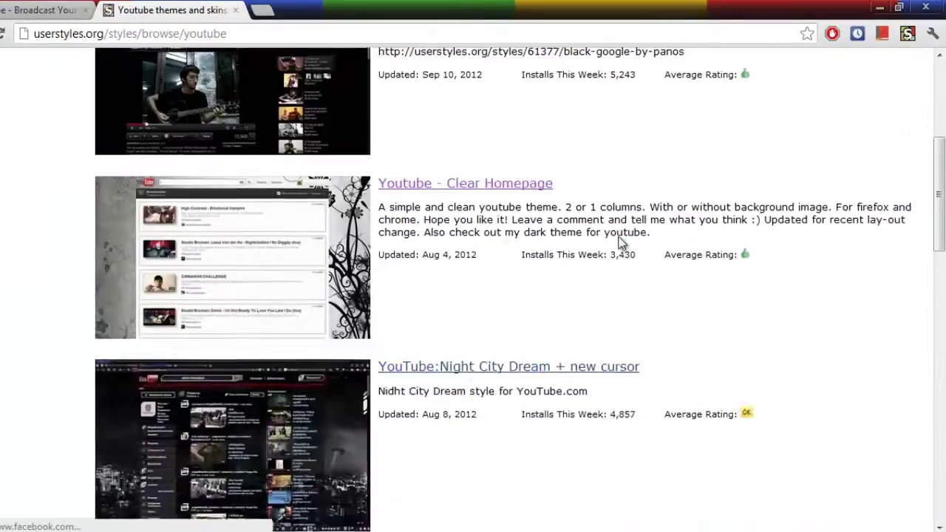
pyautogui.scroll(8, 619, 246)
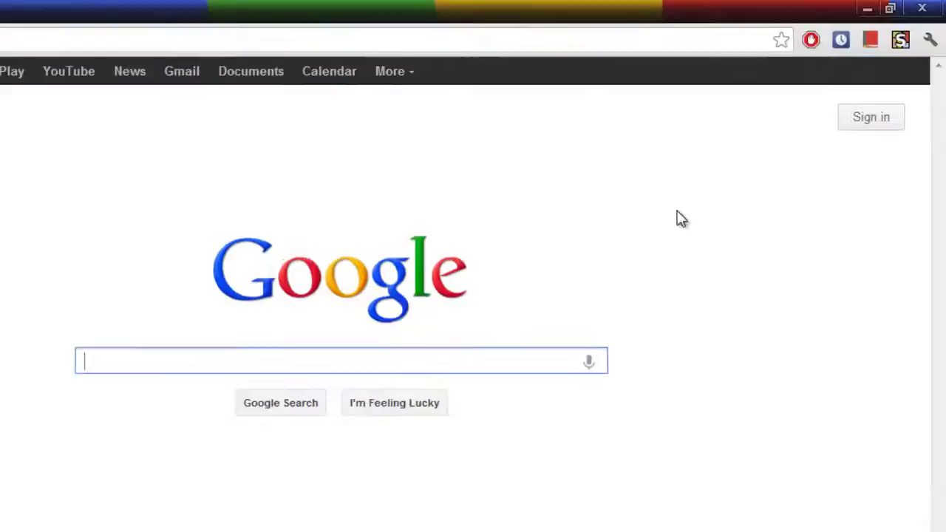
# - Find Stylish styles for the Google homepage and look through the listed Google themes
pyautogui.click(891, 49)
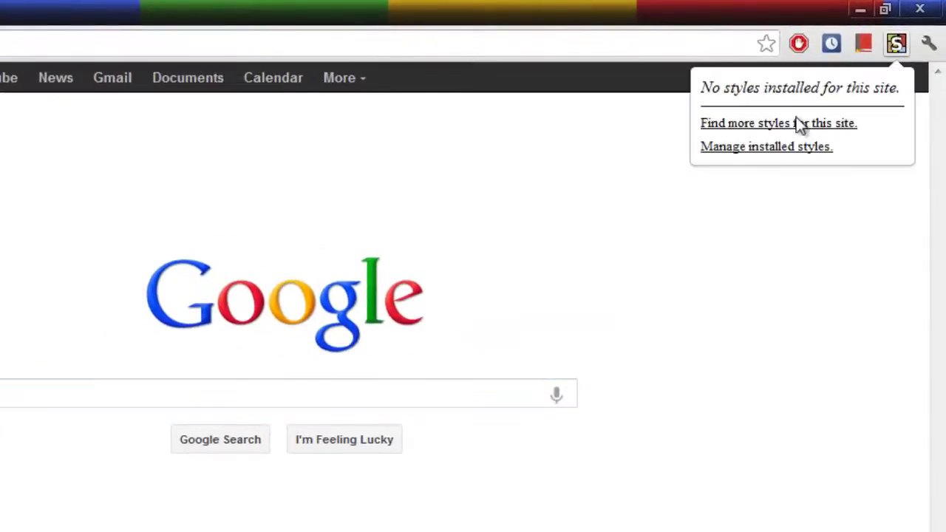
pyautogui.click(754, 124)
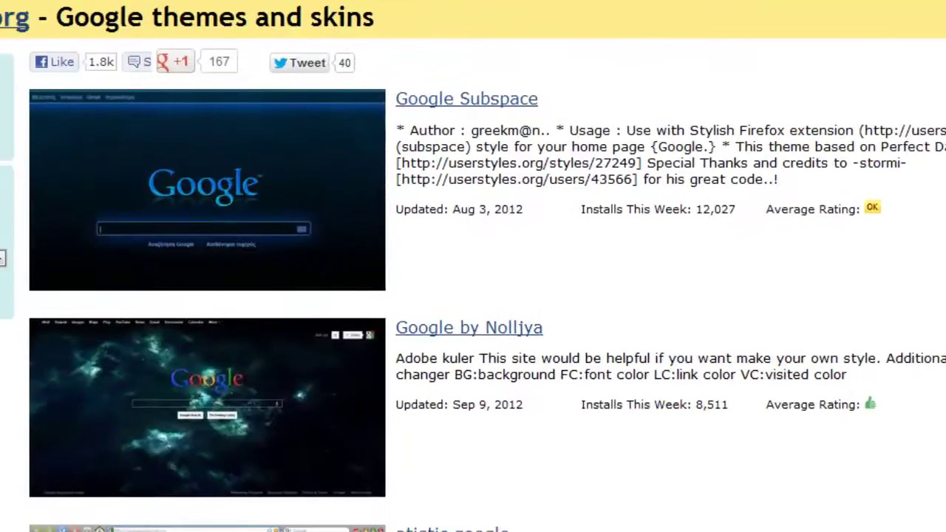
pyautogui.scroll(-10, 473, 266)
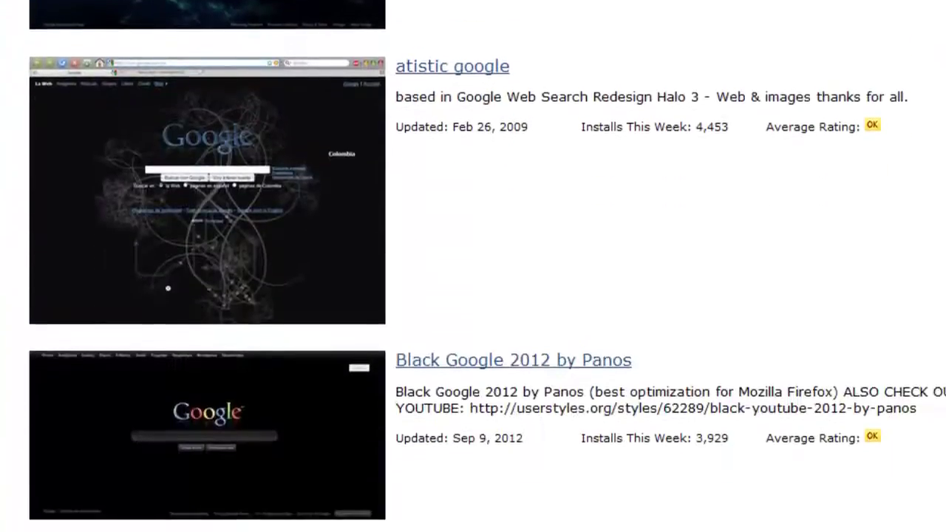
pyautogui.scroll(-10, 473, 267)
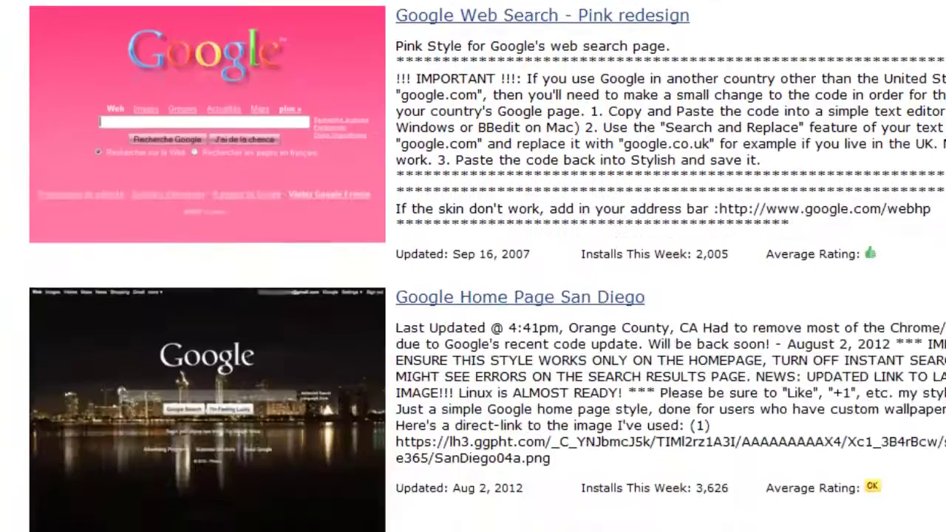
pyautogui.scroll(-10, 473, 266)
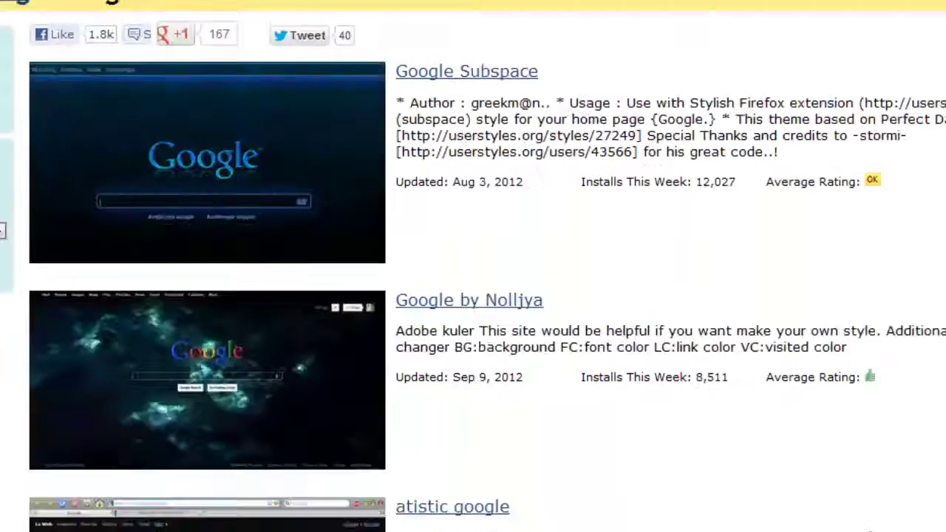
pyautogui.scroll(-1, 473, 266)
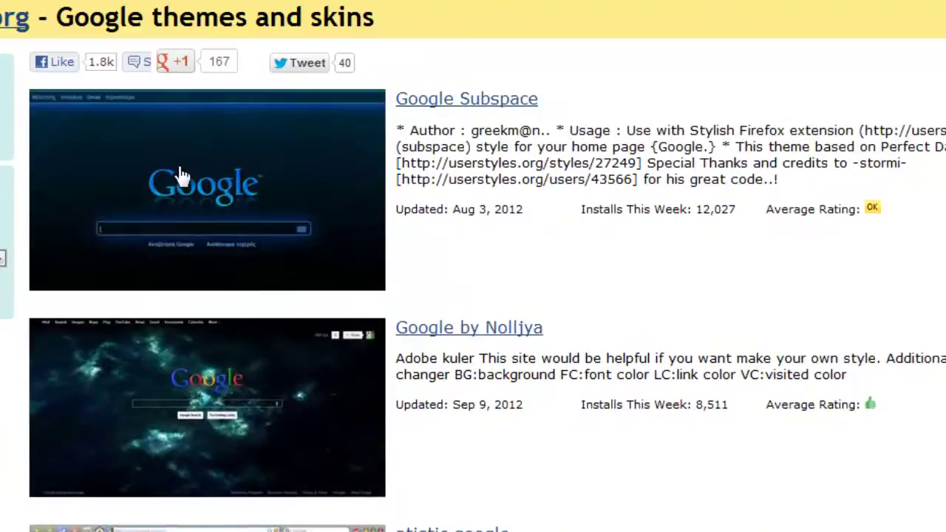
# - Open the Google Subspace theme and install it into Stylish
pyautogui.click(516, 204)
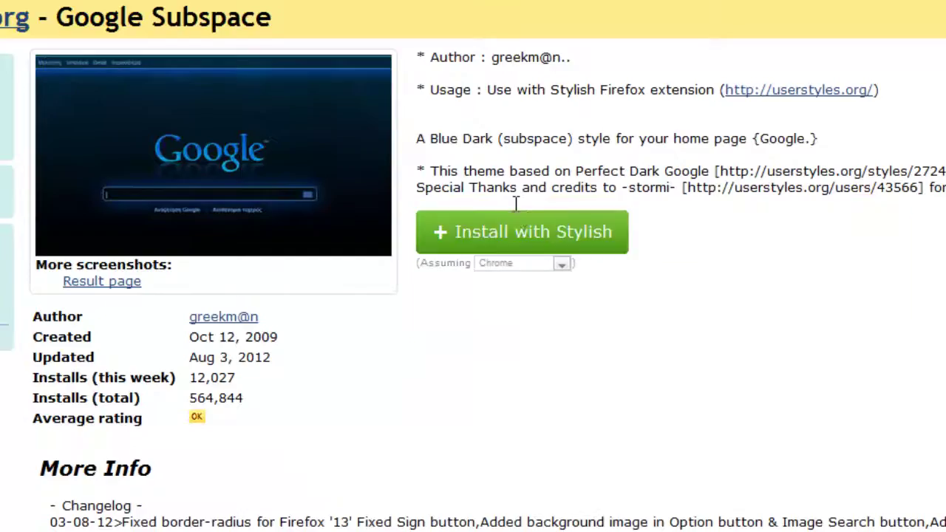
pyautogui.click(500, 238)
pyautogui.click(482, 307)
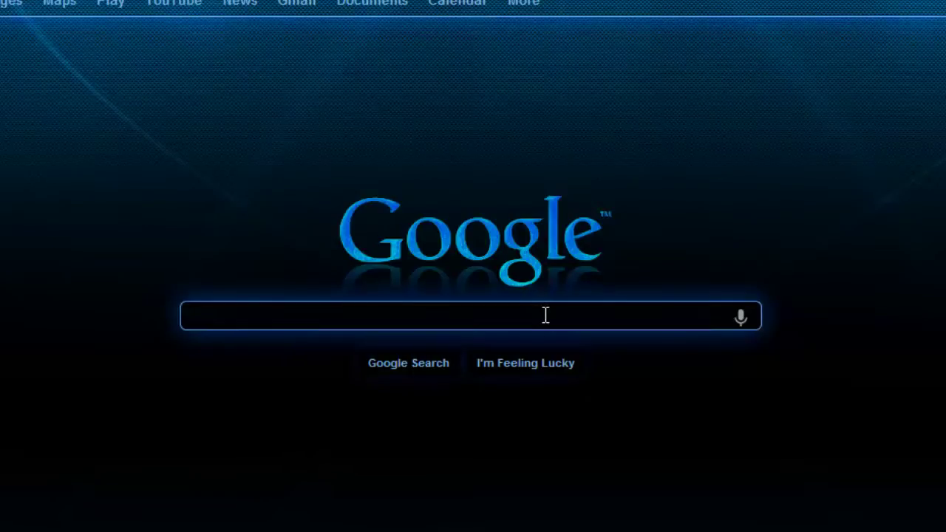
# - Search Google for "stylish" and examine how the installed theme styles the results page
pyautogui.write('stylish')
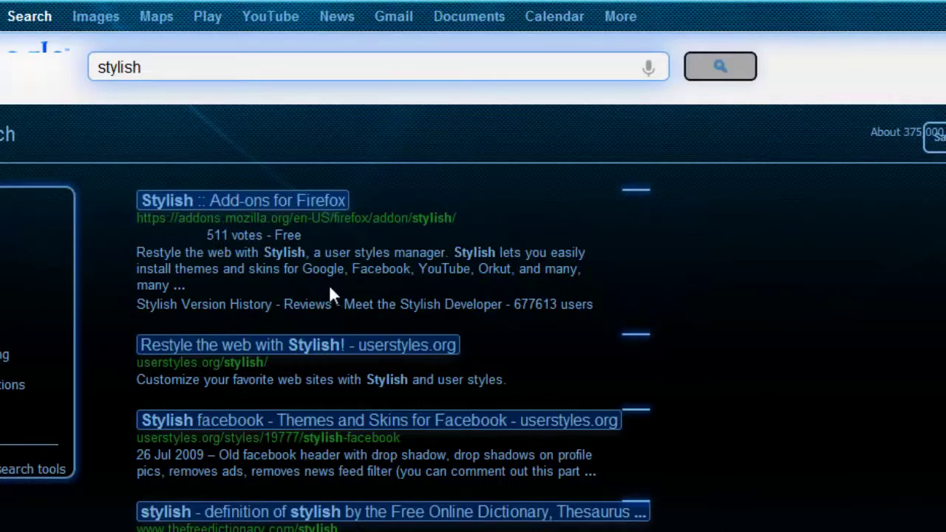
pyautogui.scroll(-5, 744, 272)
pyautogui.scroll(-5, 327, 266)
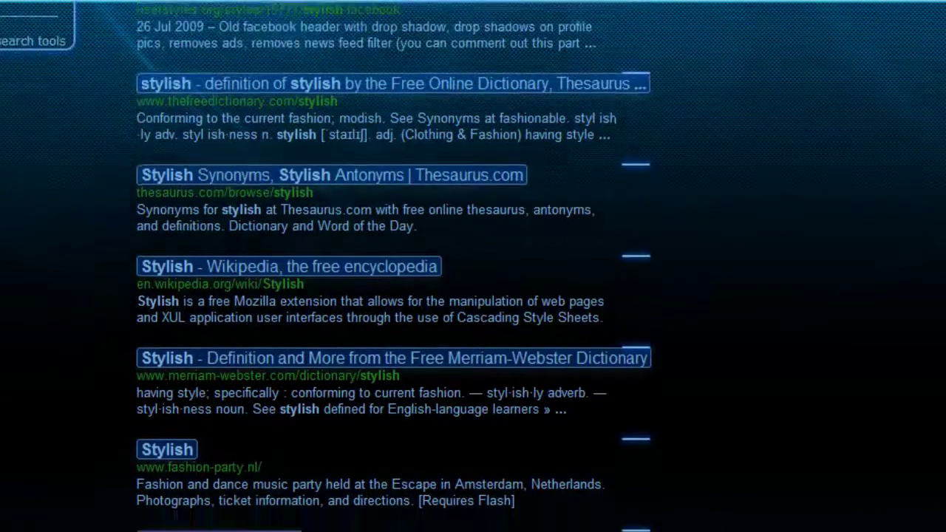
pyautogui.scroll(6, 328, 266)
pyautogui.scroll(4, 328, 266)
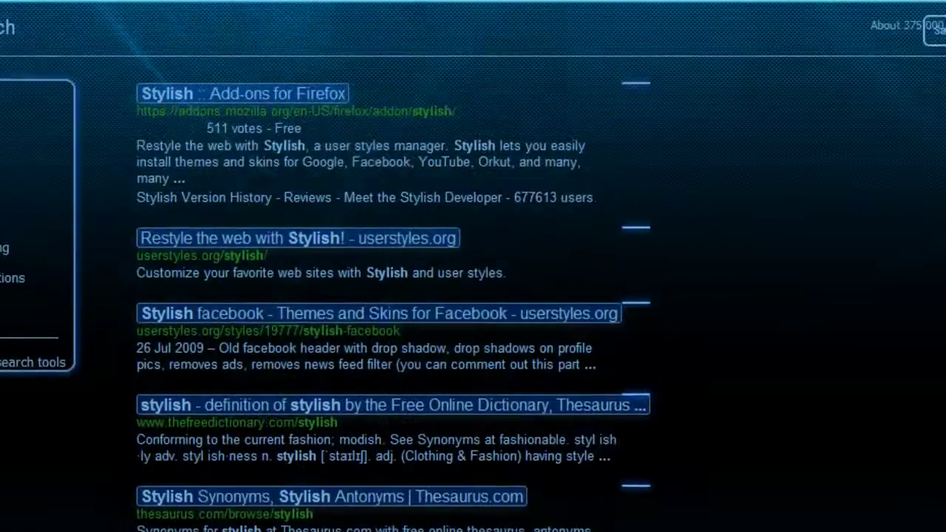
pyautogui.scroll(-2, 473, 296)
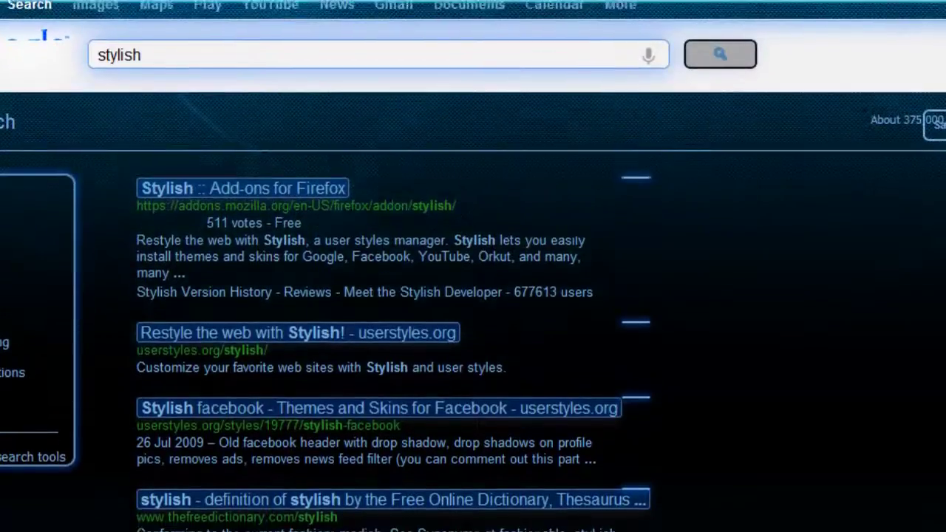
pyautogui.scroll(-1, 111, 198)
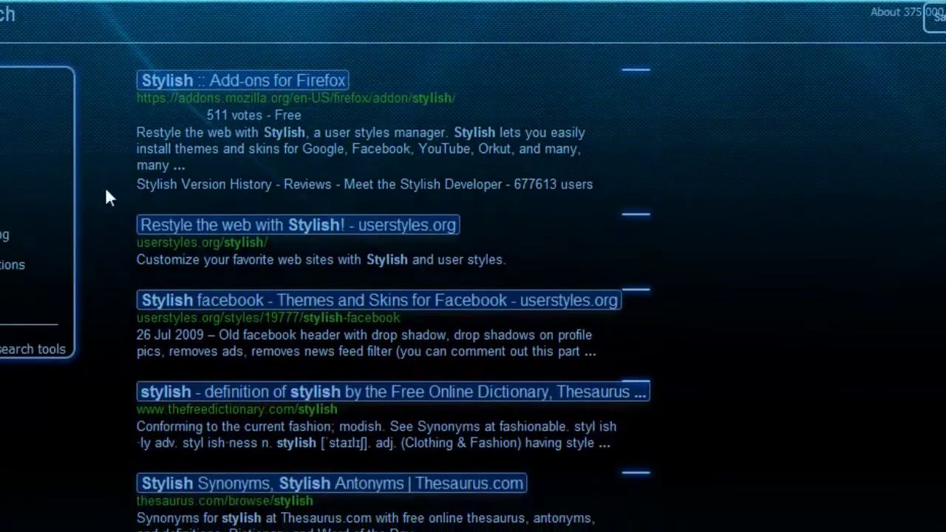
pyautogui.scroll(2, 803, 274)
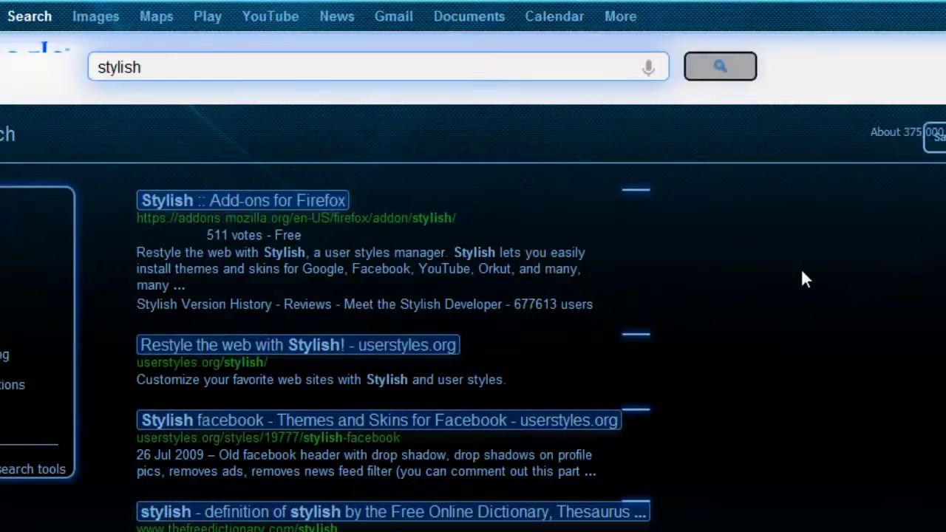